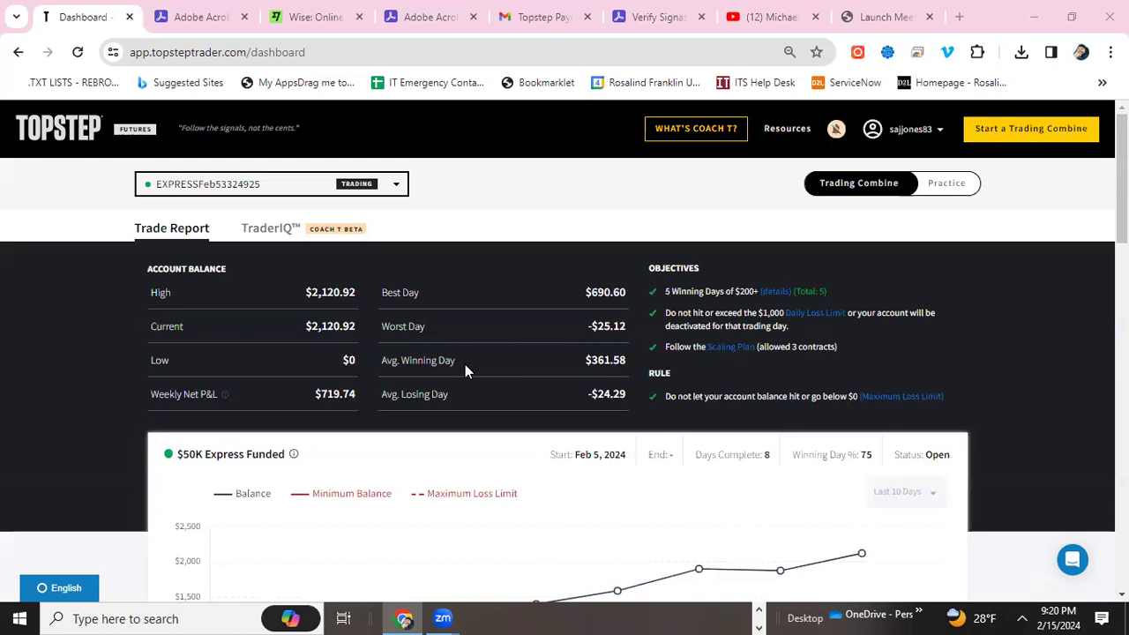
Examine the Express Funded account's trade report, from the balance chart through the trade averages to the daily results table.
scroll(465, 364, "down", 2)
scroll(468, 371, "down", 10)
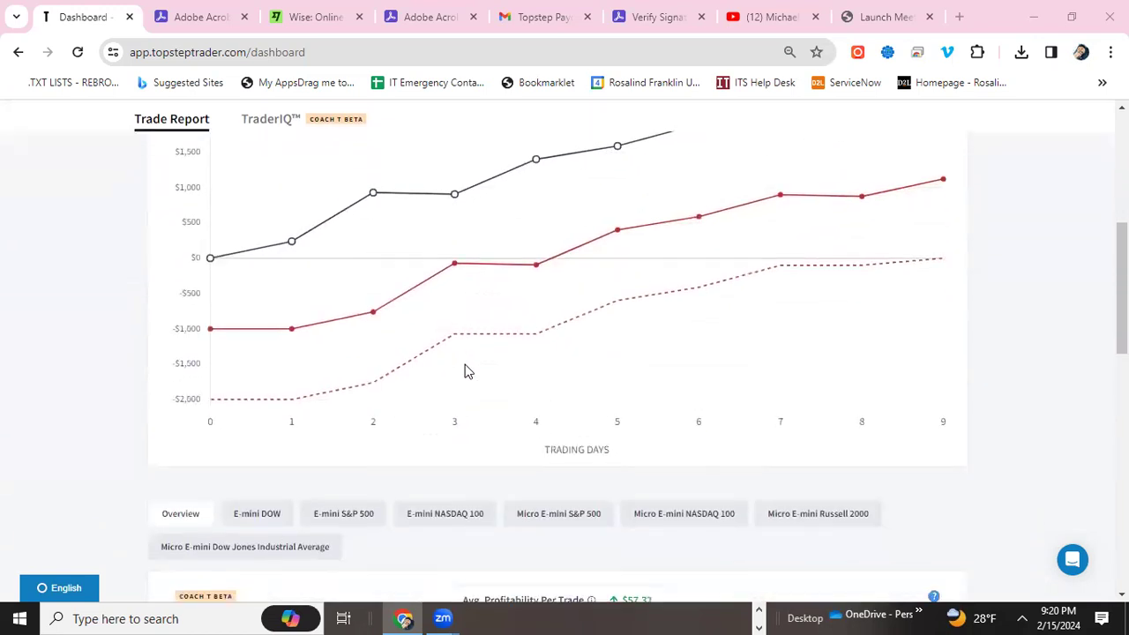
scroll(467, 372, "down", 1)
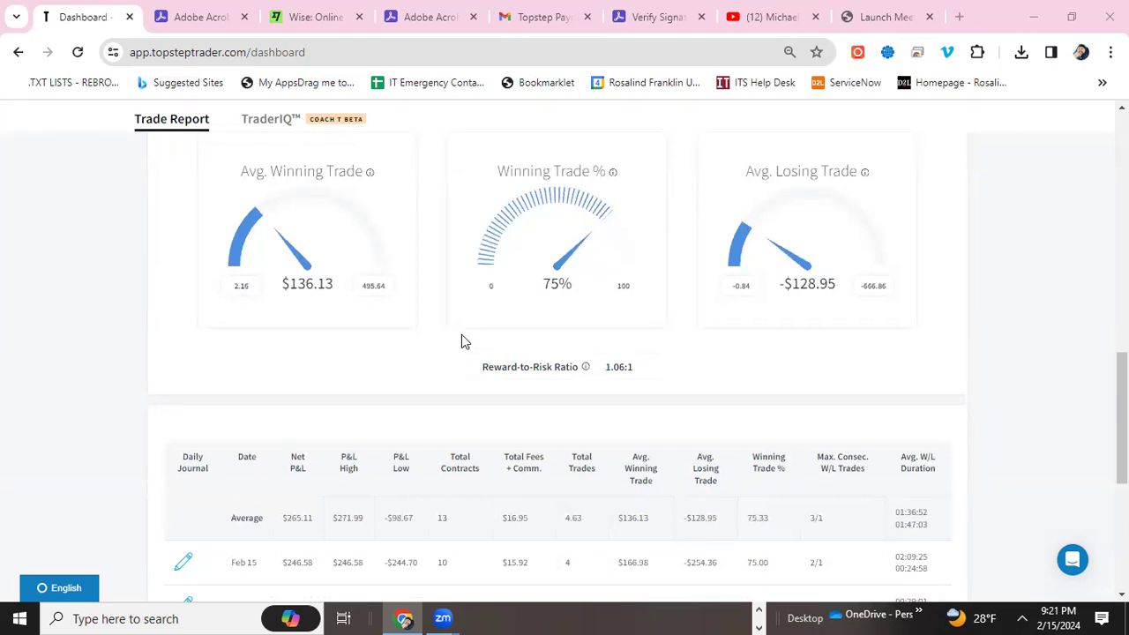
scroll(461, 344, "down", 3)
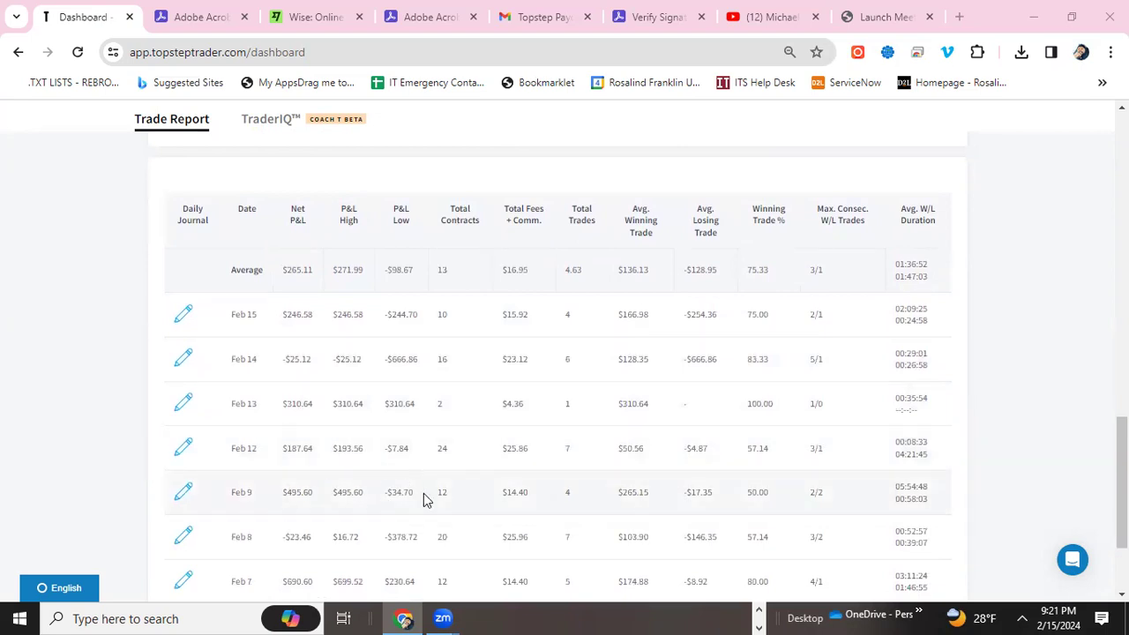
scroll(432, 498, "down", 1)
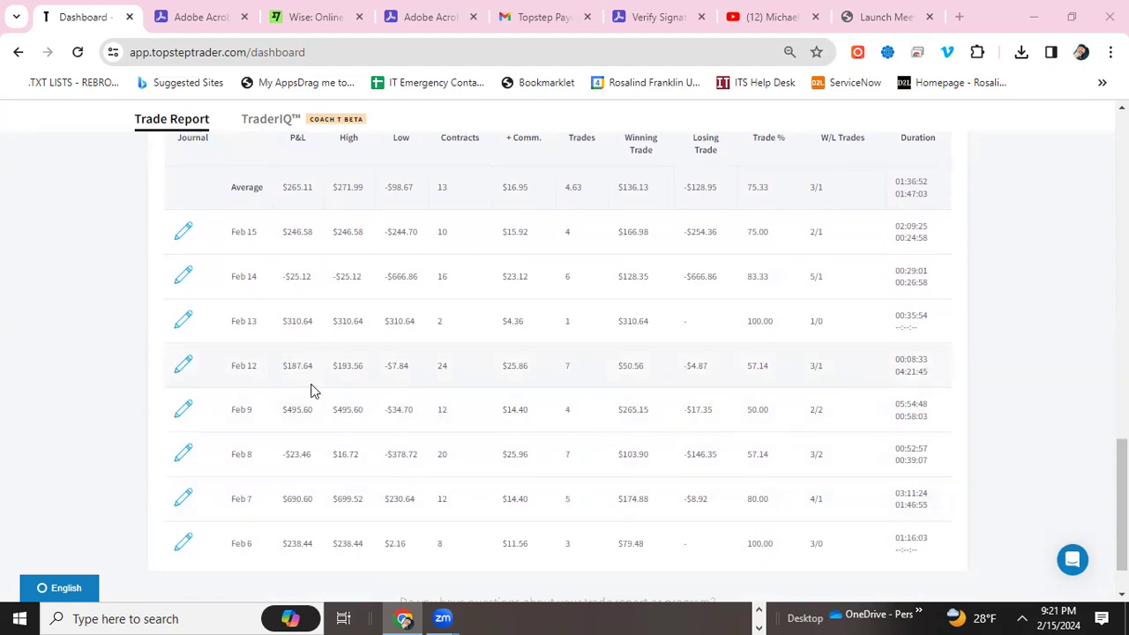
scroll(349, 406, "up", 1)
scroll(349, 405, "up", 1)
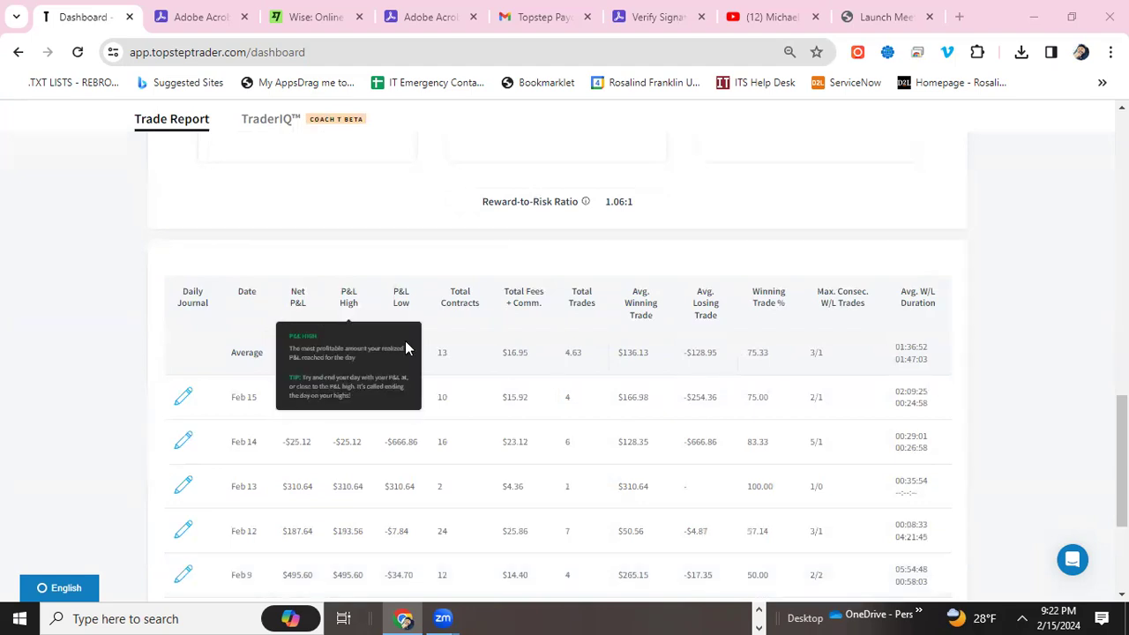
Review the account balance and objectives summary, the balance chart and the overview gauges of the trade report.
scroll(402, 353, "up", 15)
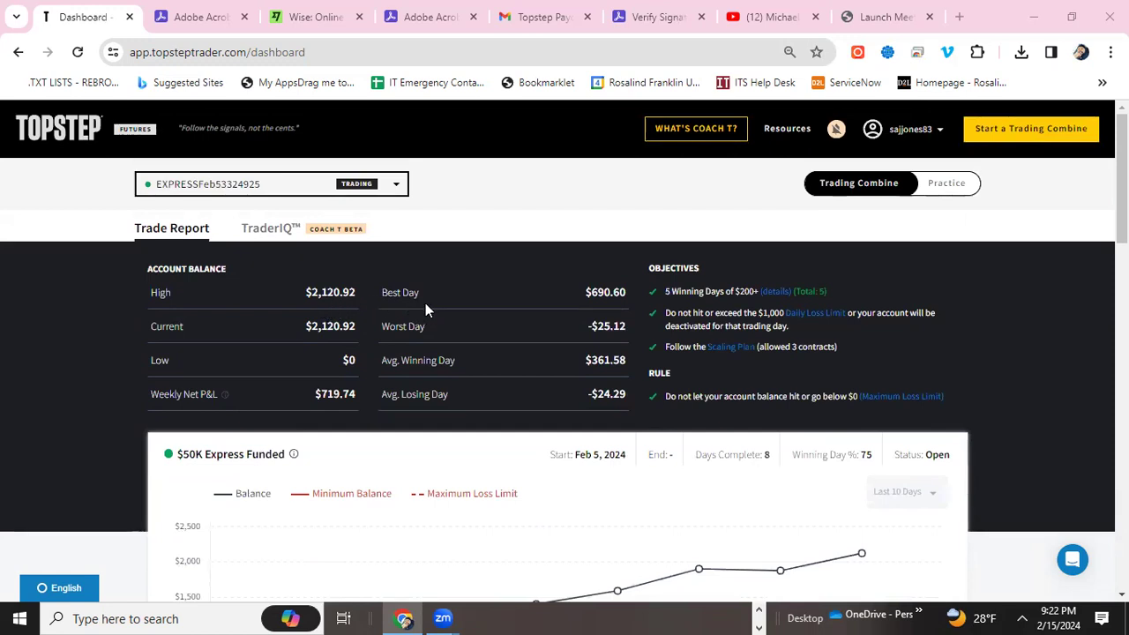
scroll(480, 306, "down", 2)
scroll(481, 309, "down", 3)
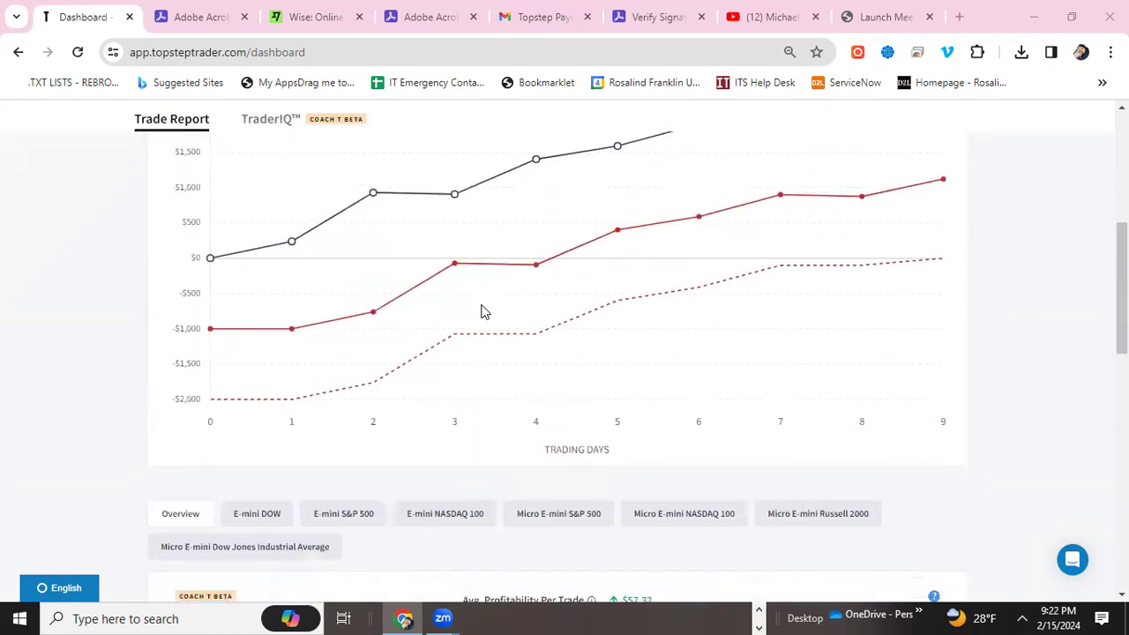
scroll(555, 305, "up", 1)
scroll(554, 305, "down", 3)
scroll(554, 305, "down", 2)
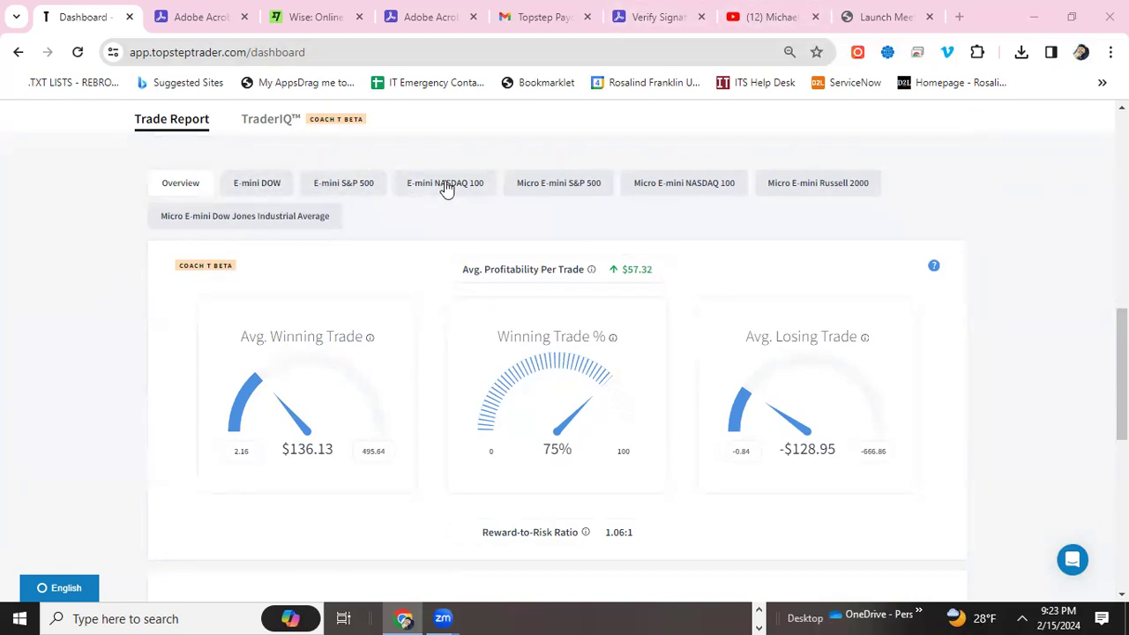
Filter the trade report to E-mini S&P 500 and review its daily results table and gauges.
left_click(336, 191)
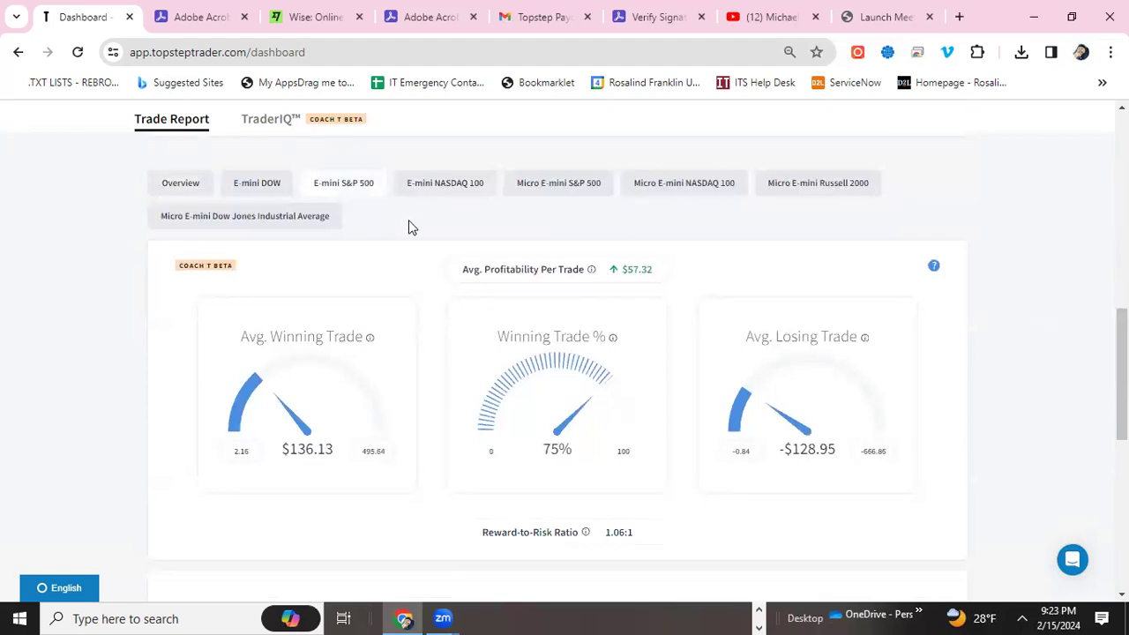
scroll(417, 230, "down", 2)
scroll(420, 230, "down", 4)
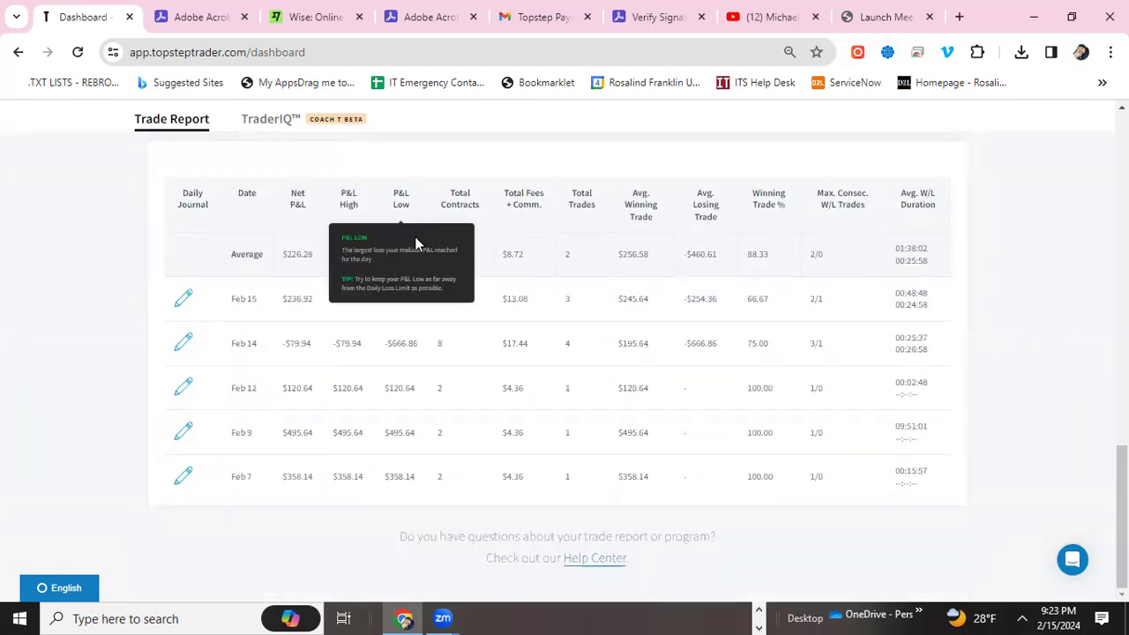
mouse_move(382, 225)
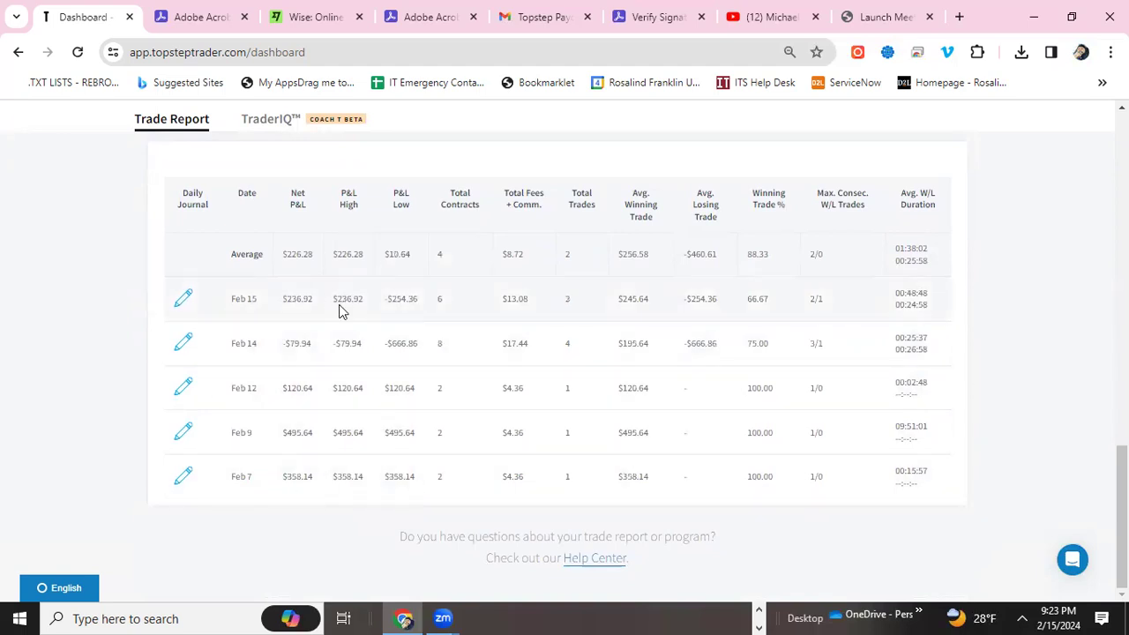
scroll(355, 335, "up", 4)
scroll(353, 330, "up", 1)
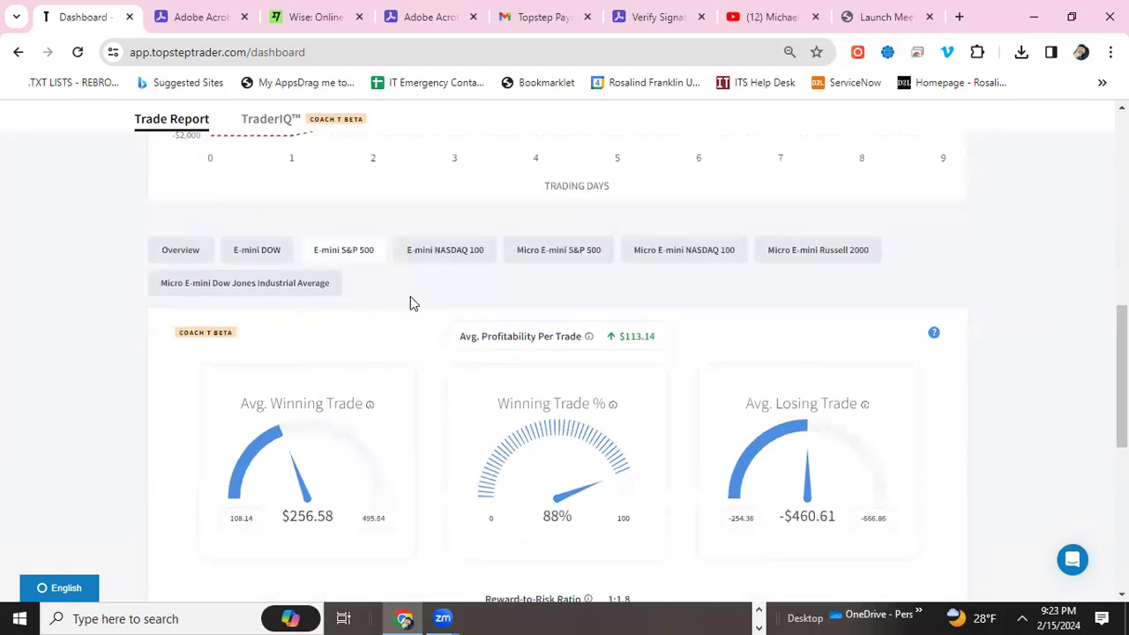
Show the trade report for Micro E-mini Russell 2000 and review its gauges and daily results.
left_click(824, 250)
scroll(705, 284, "down", 3)
scroll(688, 291, "down", 2)
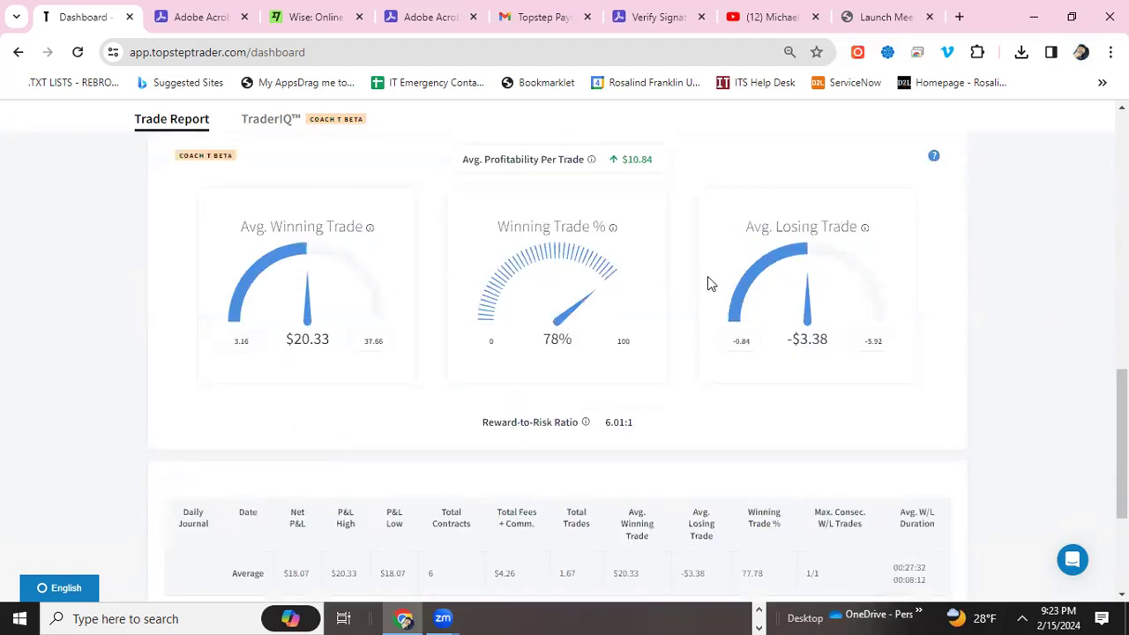
scroll(708, 285, "down", 3)
scroll(709, 280, "up", 6)
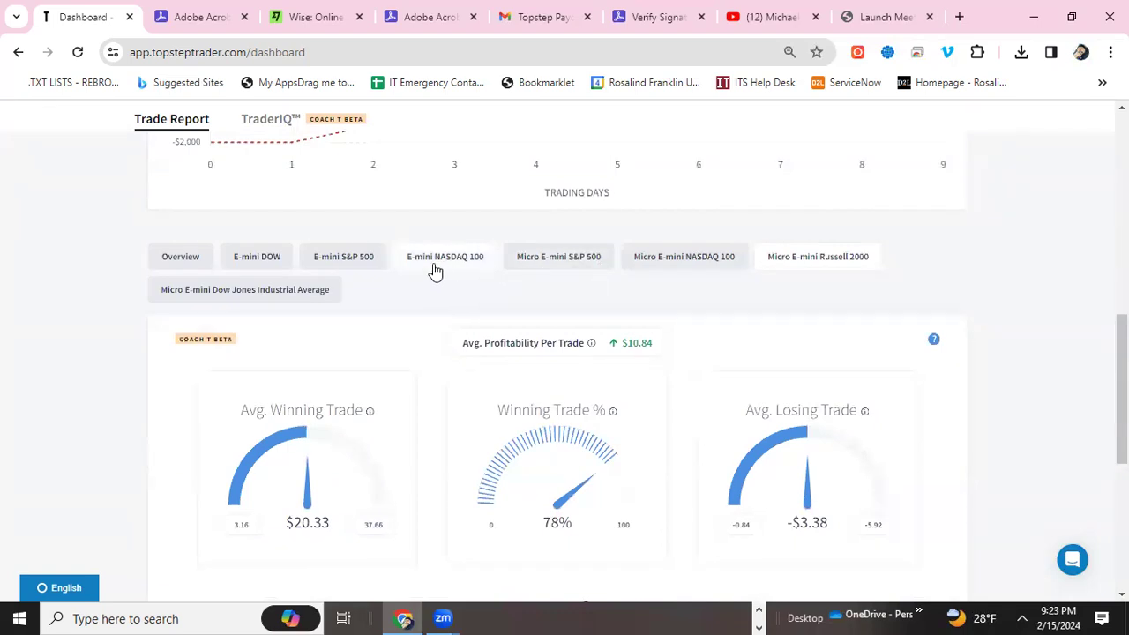
Show the Micro E-mini Dow Jones Industrial Average results and check the daily table.
left_click(263, 298)
scroll(291, 313, "down", 5)
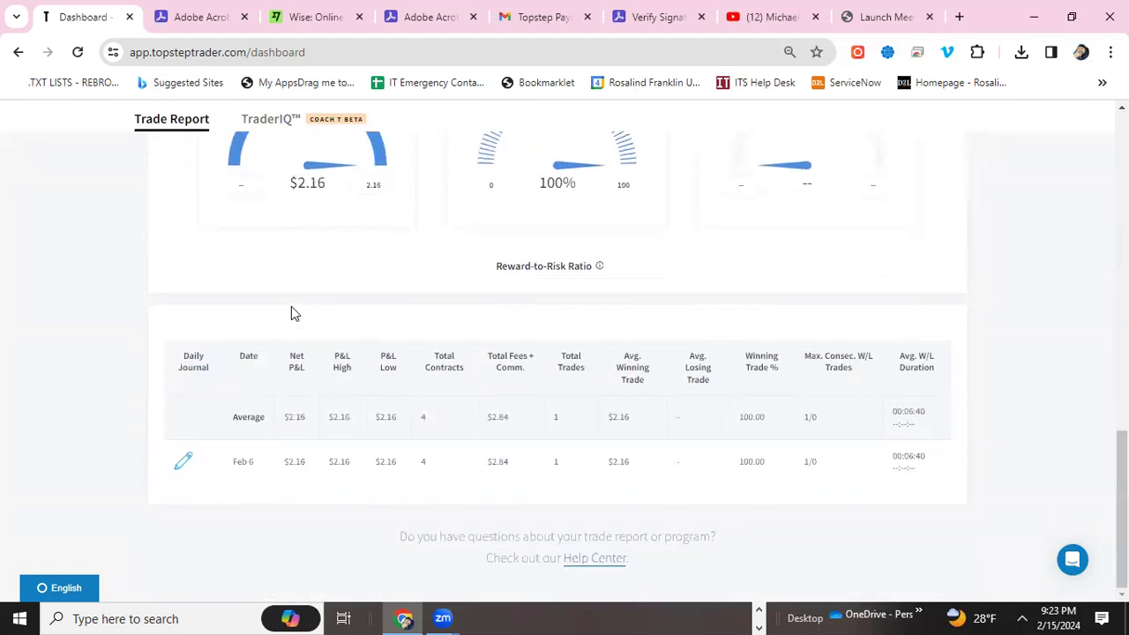
scroll(296, 313, "up", 5)
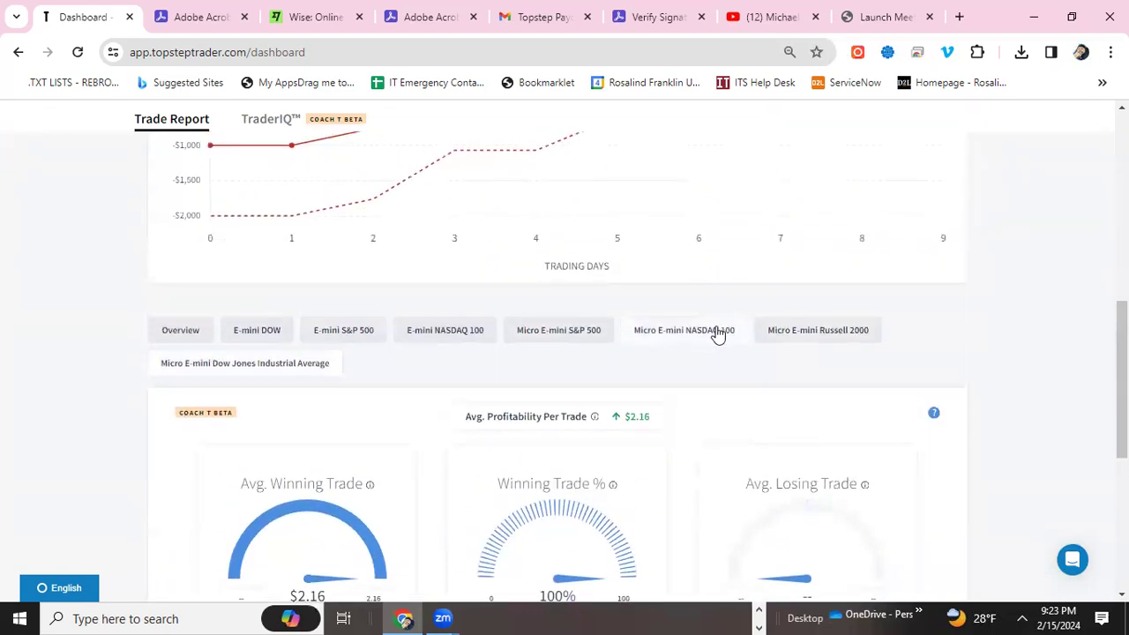
Show the Micro E-mini NASDAQ 100 results and check the daily table.
left_click(686, 333)
scroll(604, 317, "down", 5)
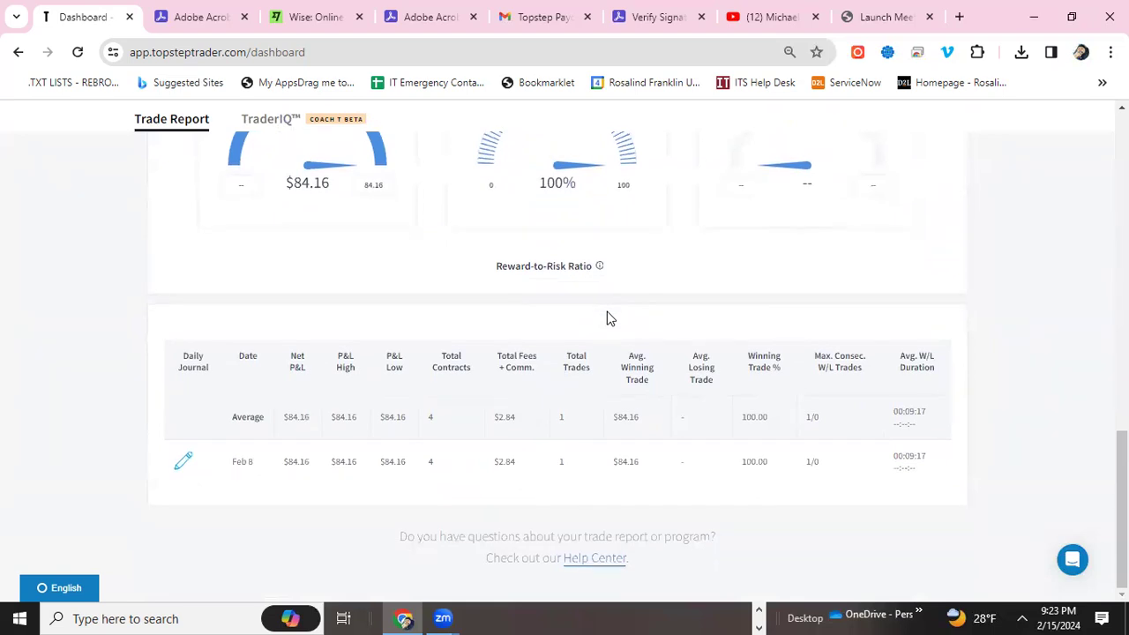
scroll(607, 316, "up", 6)
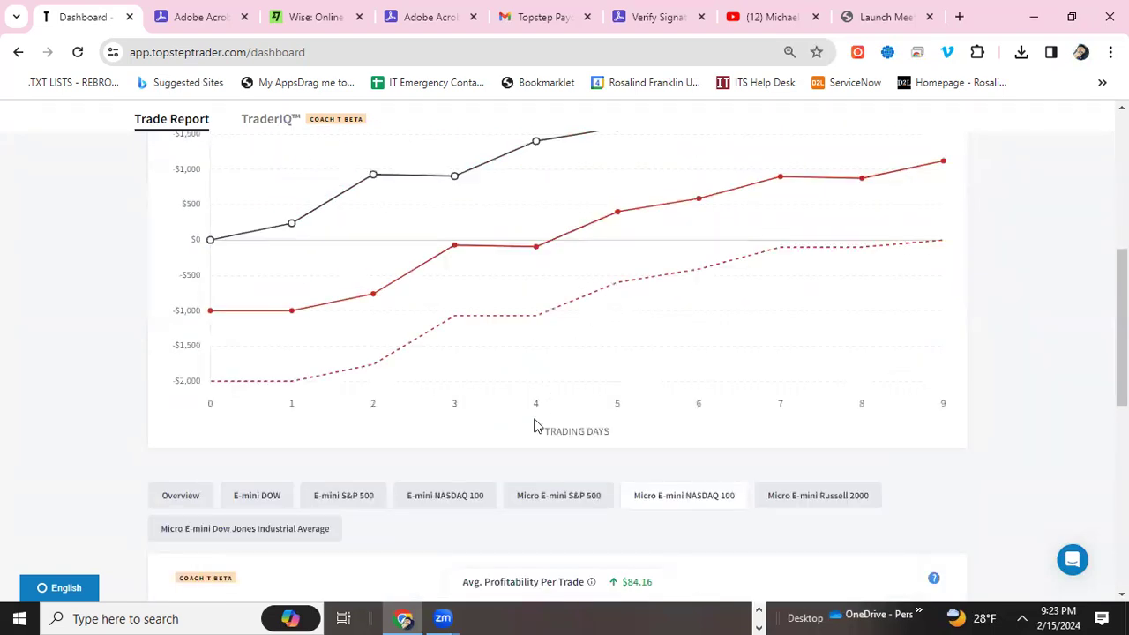
Show the Micro E-mini S&P 500 results and check the gauges and daily table.
left_click(537, 501)
scroll(535, 450, "down", 5)
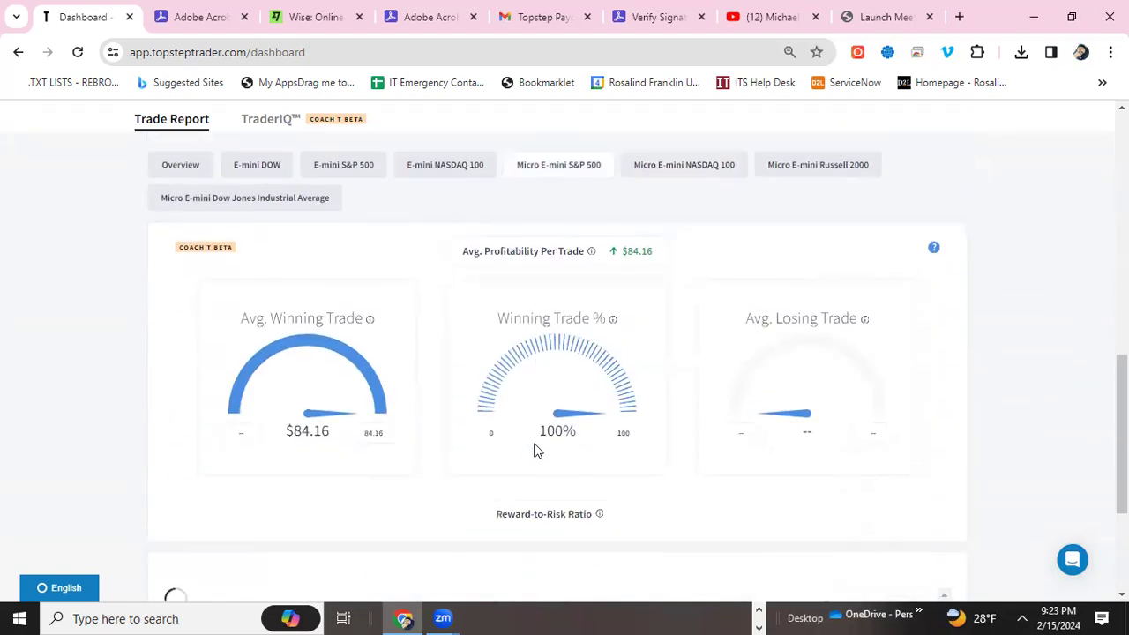
scroll(526, 442, "down", 4)
scroll(424, 377, "up", 5)
Show the E-mini DOW results and review the daily results table.
left_click(253, 175)
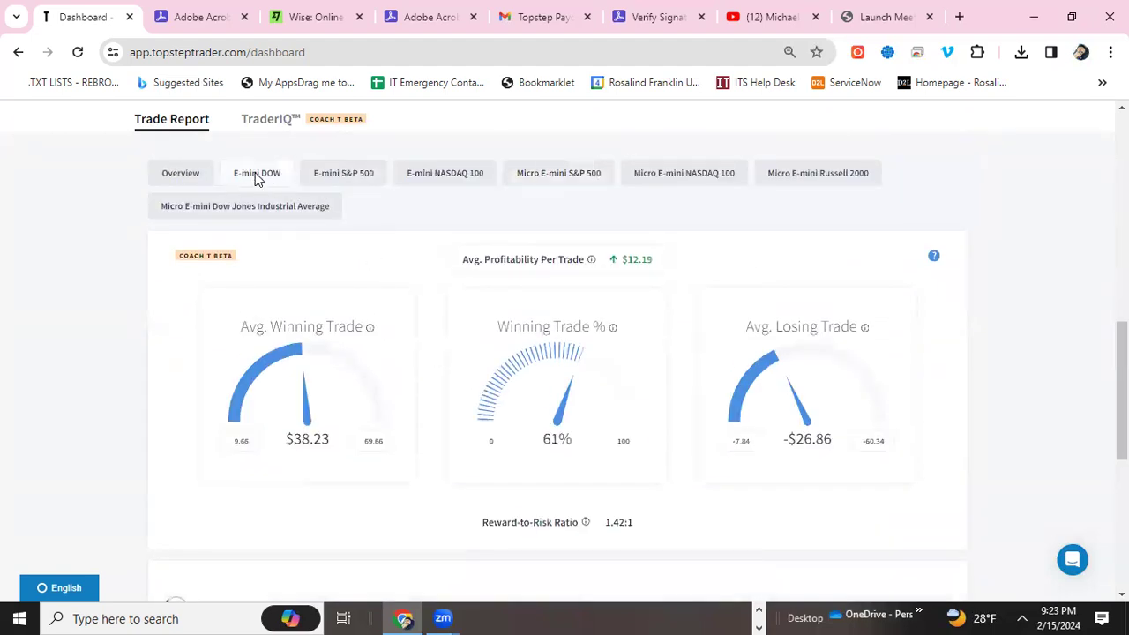
scroll(453, 238, "down", 5)
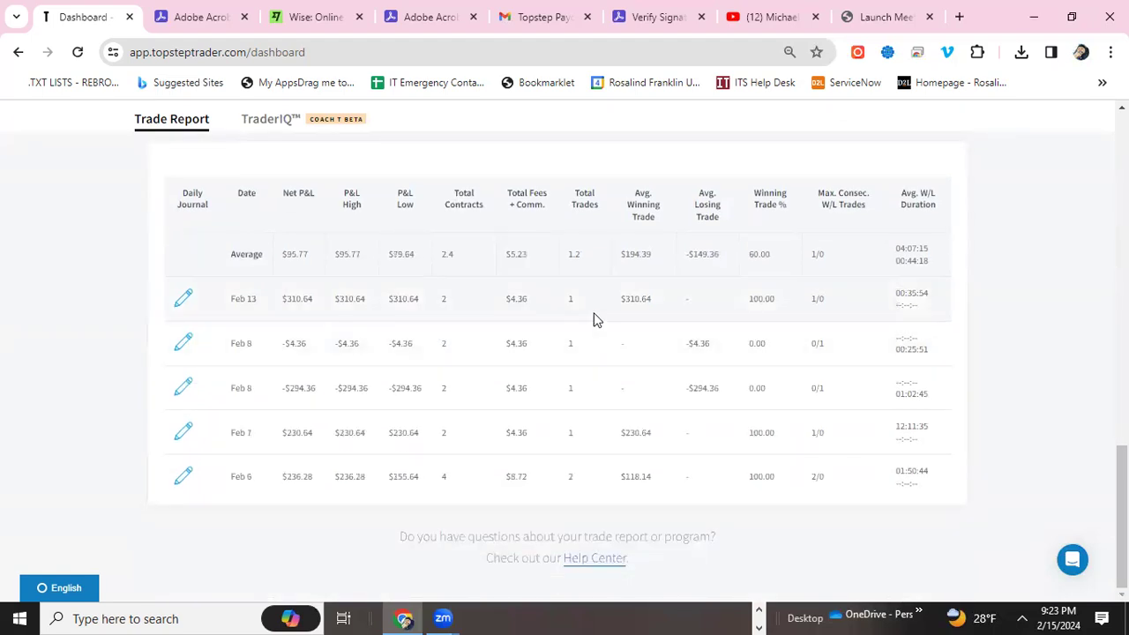
scroll(547, 328, "up", 2)
scroll(476, 323, "up", 5)
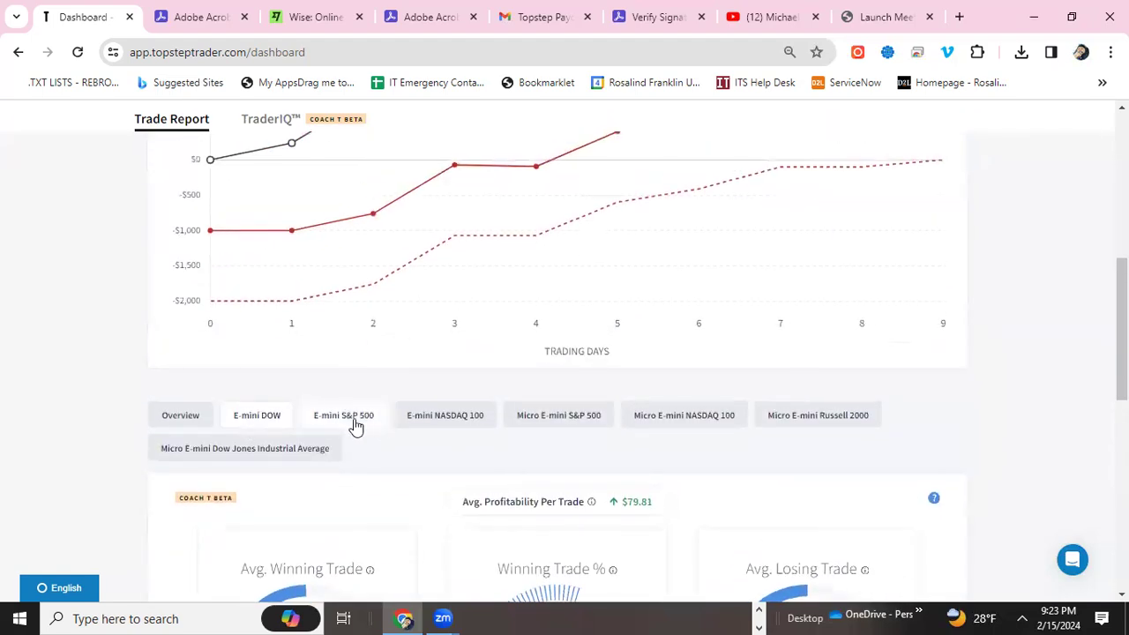
Show the E-mini S&P 500 results again, review the daily table and return to the account summary.
left_click(345, 424)
scroll(491, 405, "down", 6)
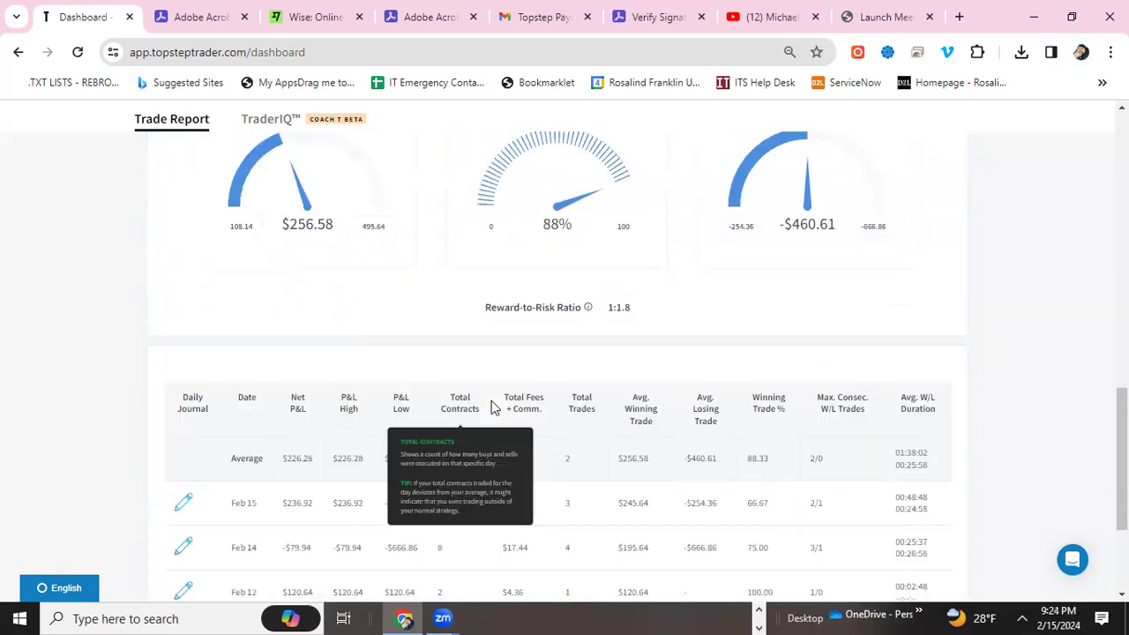
scroll(494, 403, "down", 1)
scroll(322, 396, "up", 10)
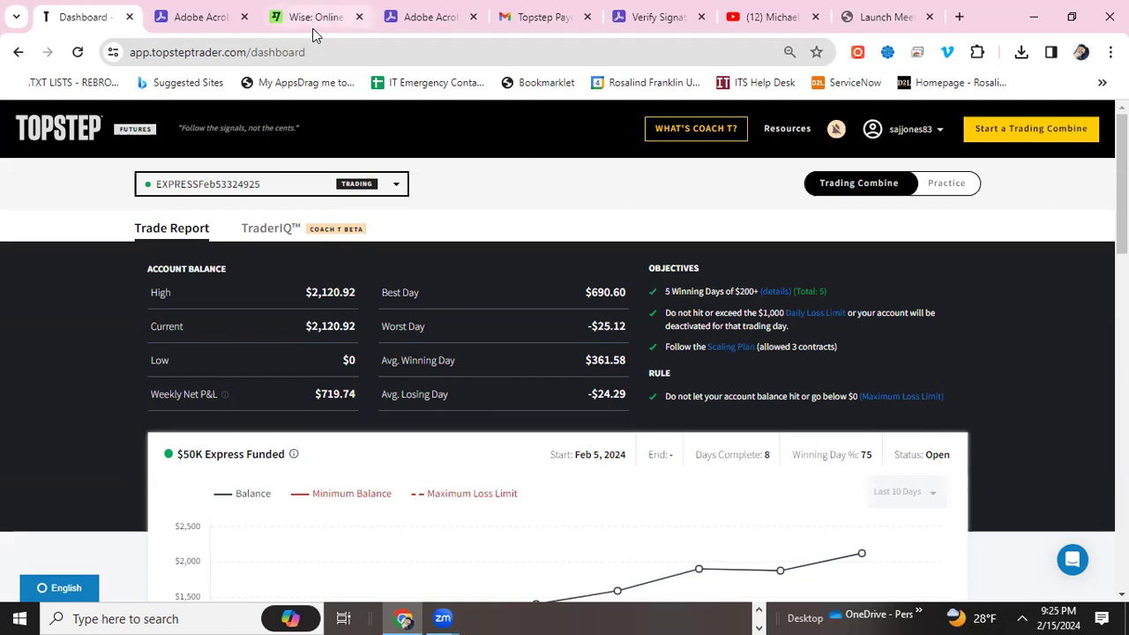
Switch to Gmail and read the Topstep payout request confirmation, highlighting the payout amount and checking the processing timeline.
left_click(543, 19)
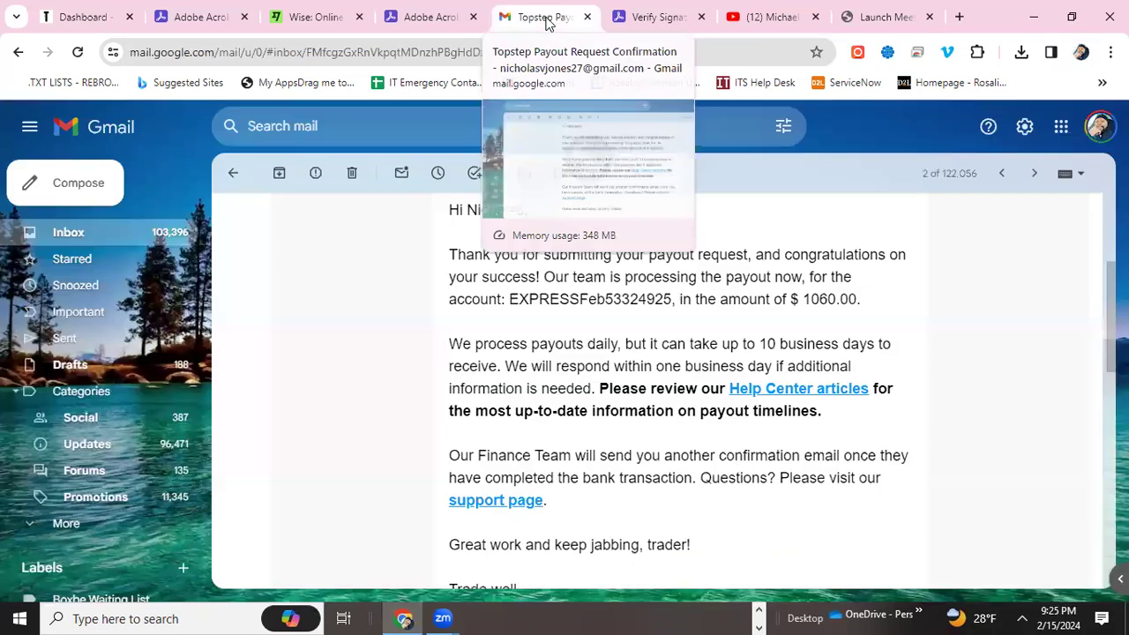
scroll(558, 372, "up", 1)
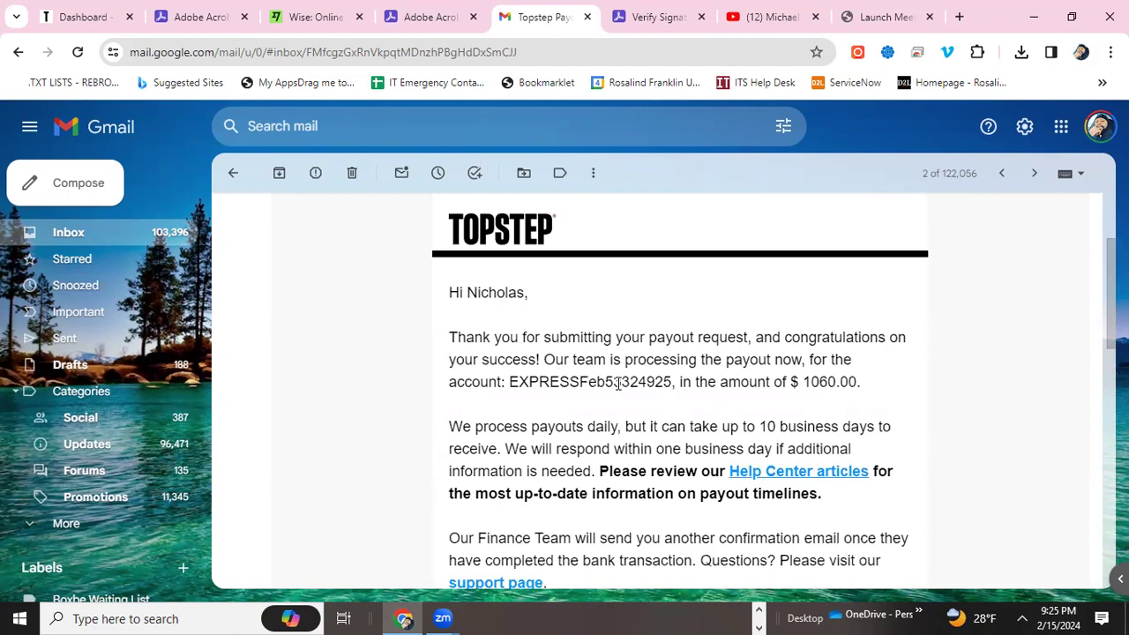
scroll(612, 383, "down", 2)
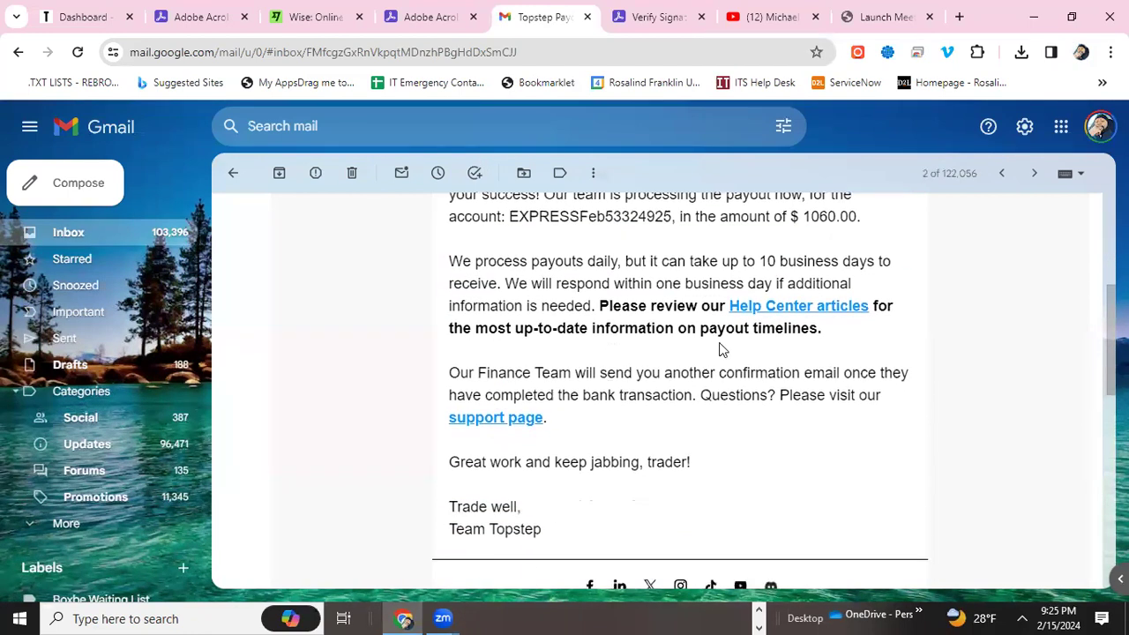
left_click_drag(802, 216, 864, 219)
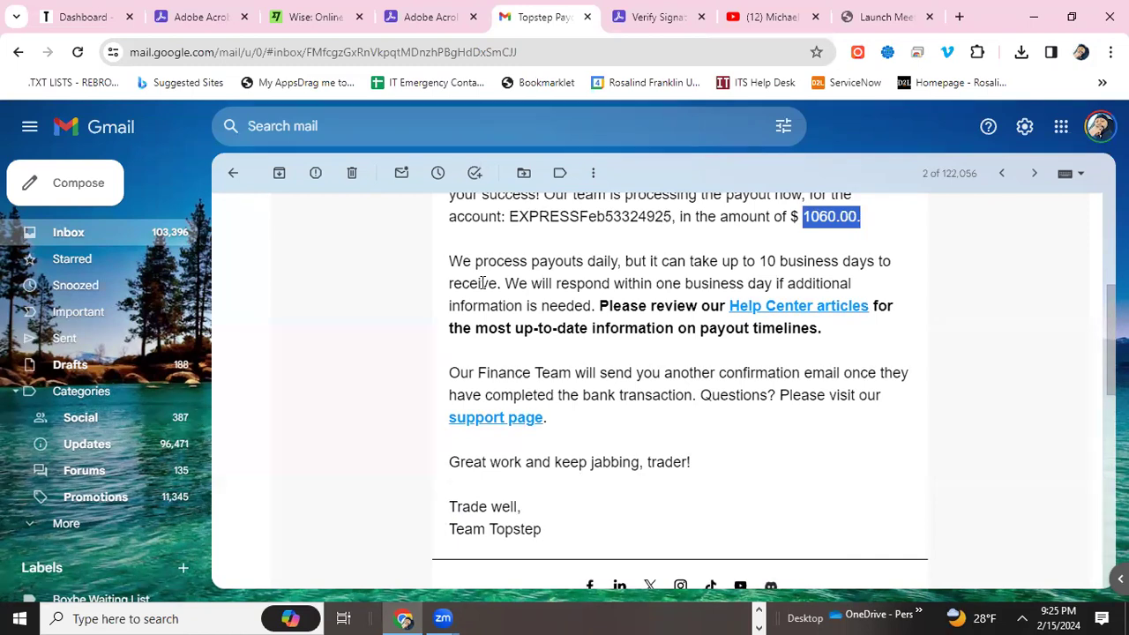
left_click_drag(450, 261, 433, 277)
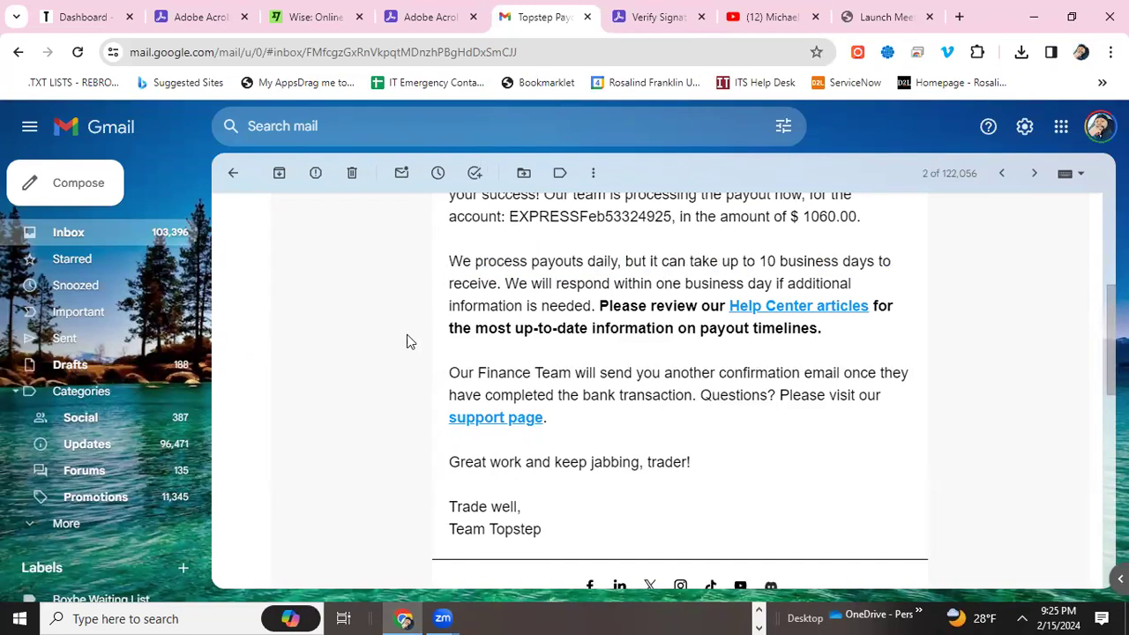
scroll(461, 322, "up", 1)
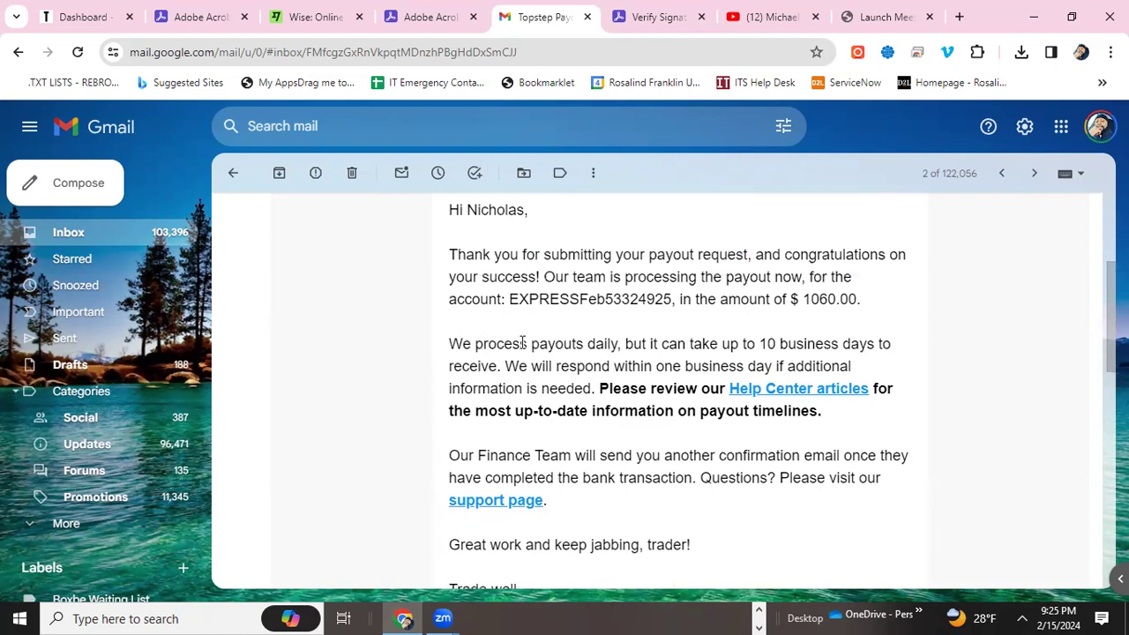
scroll(530, 344, "up", 1)
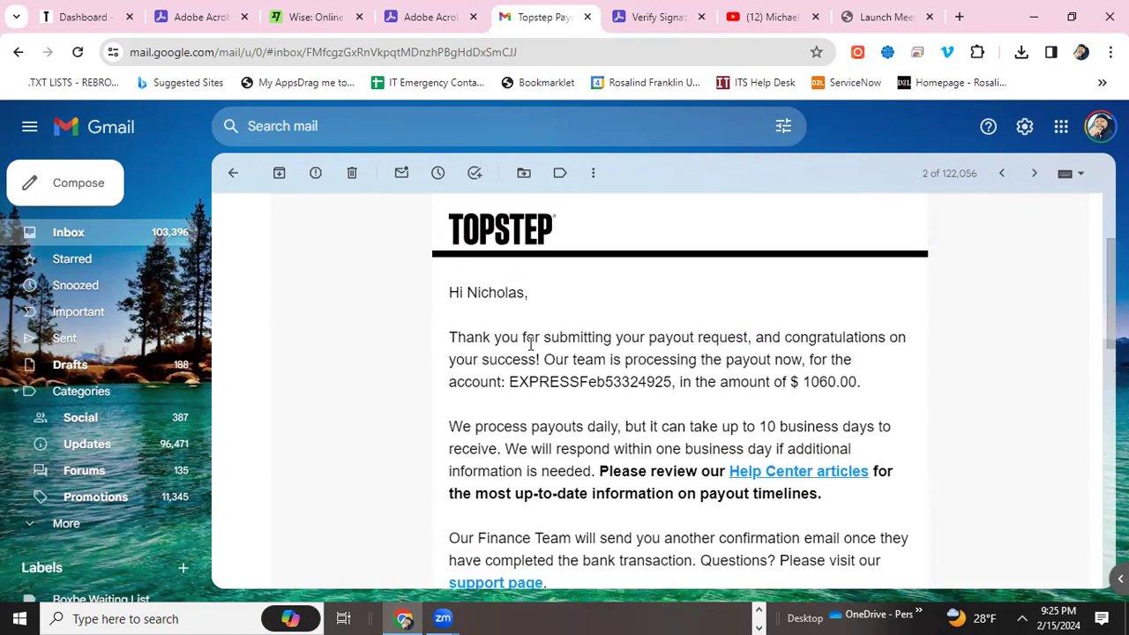
scroll(530, 344, "down", 1)
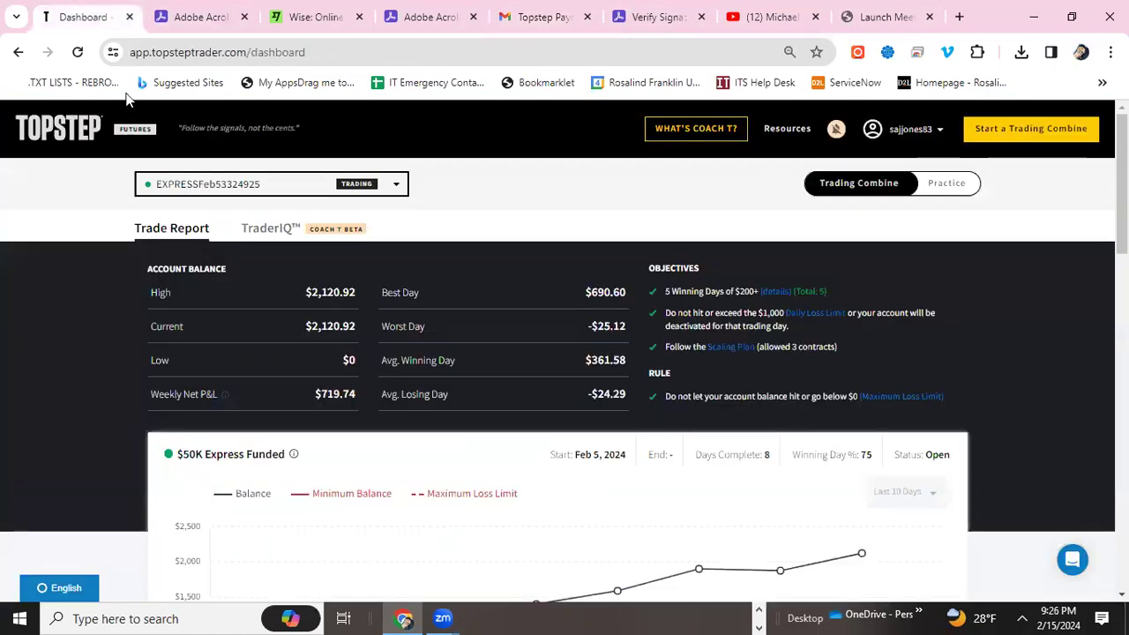
Return to the Topstep dashboard and open the payout request form with the ACH/Wire method.
left_click(81, 16)
left_click(895, 128)
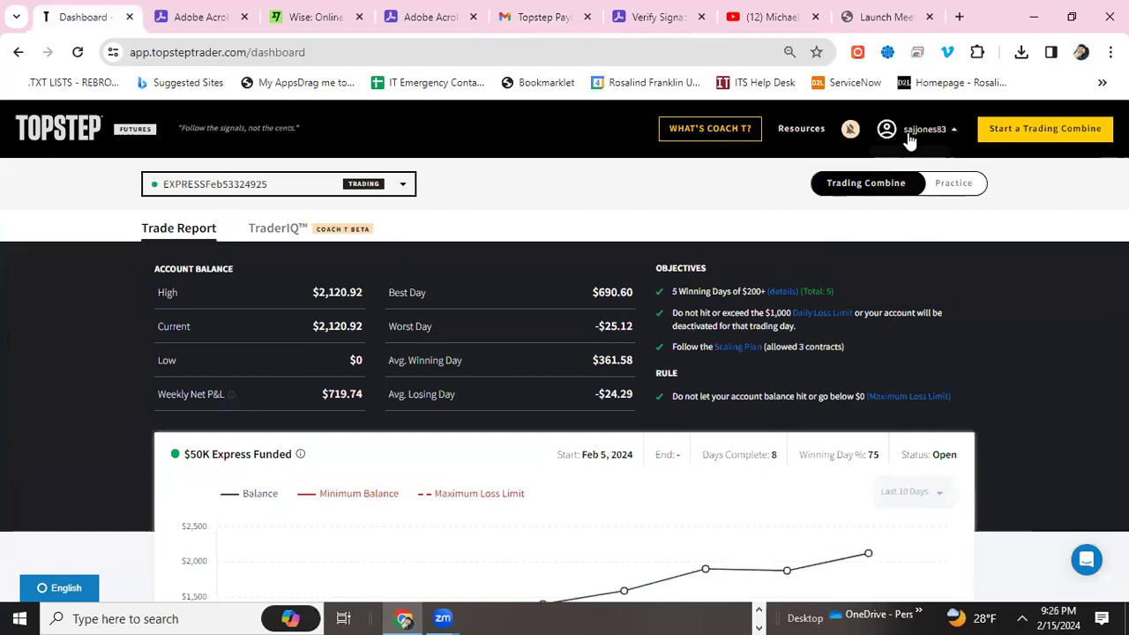
left_click(899, 198)
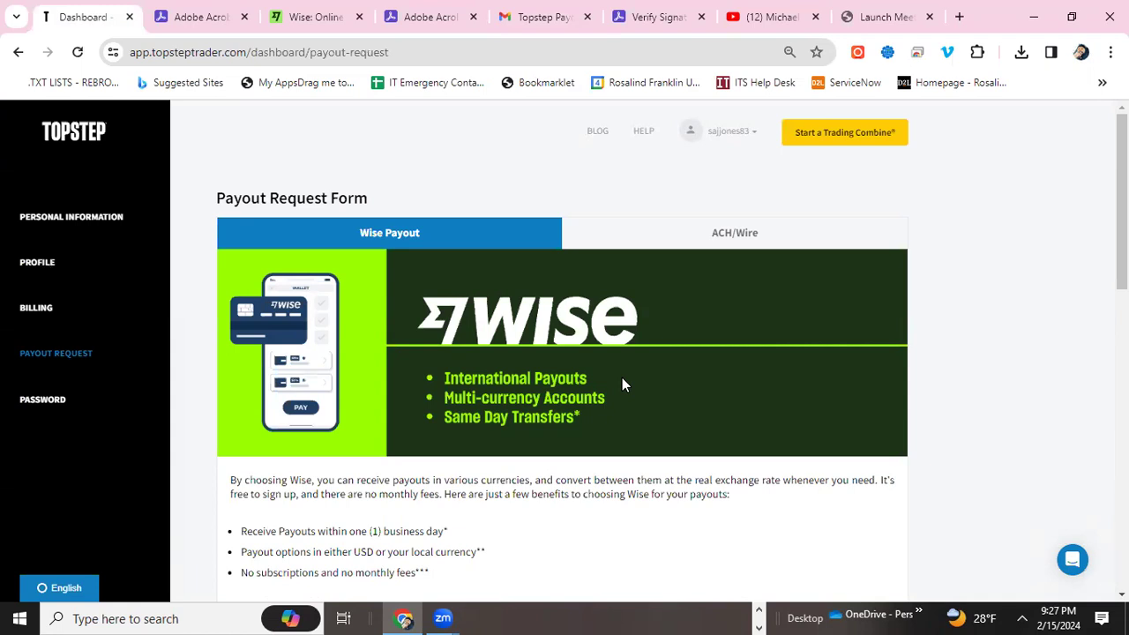
left_click(723, 236)
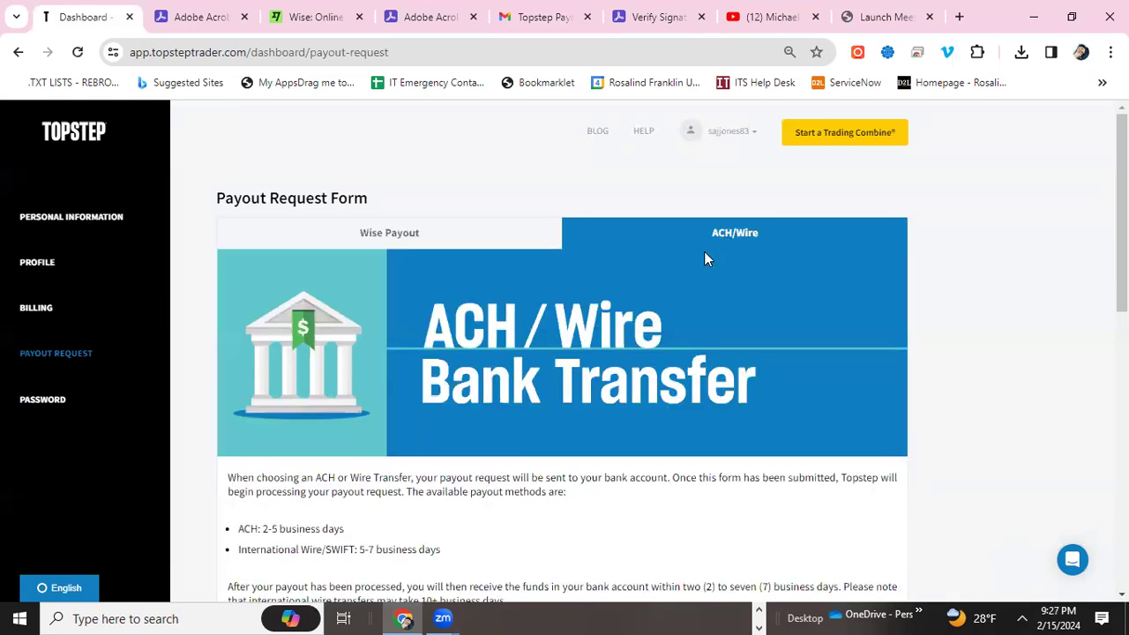
Read the ACH/Wire section of the payout request form for the available payout methods and their processing times.
scroll(617, 282, "down", 1)
scroll(537, 309, "down", 2)
scroll(435, 344, "down", 2)
scroll(435, 349, "up", 2)
scroll(403, 449, "up", 1)
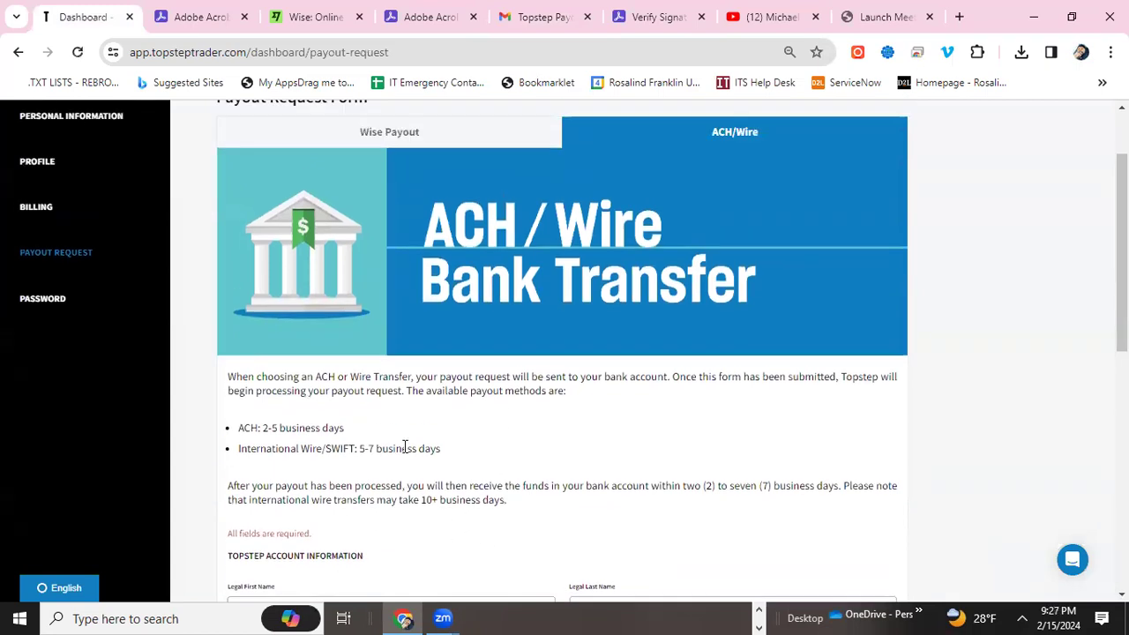
scroll(403, 450, "down", 1)
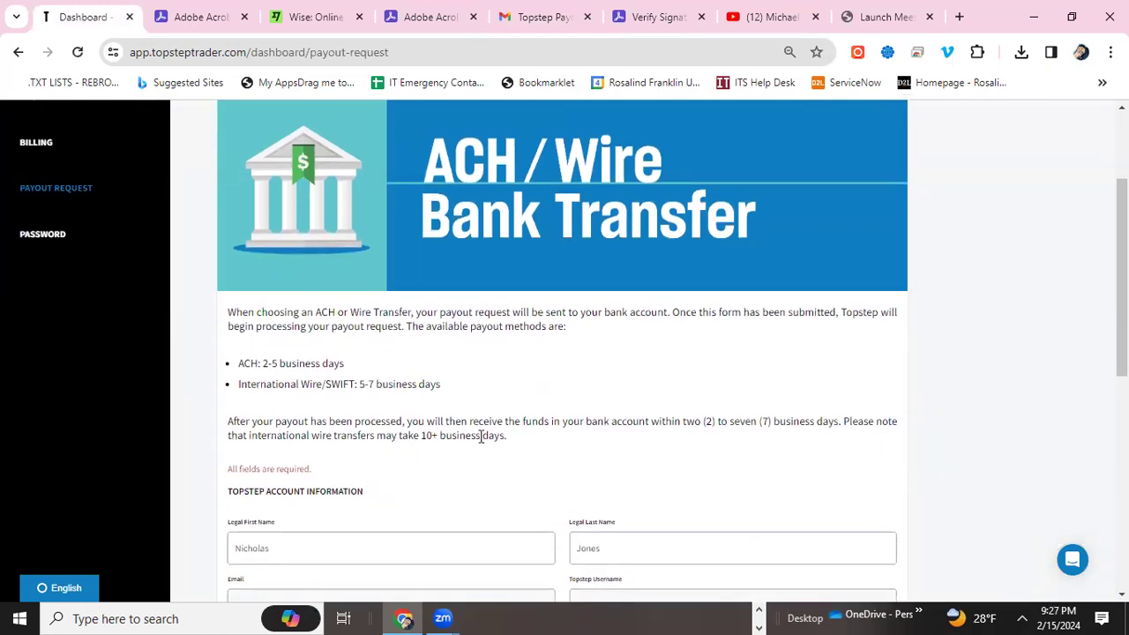
Review the form's account information, payout criteria and required acknowledgements, select the Payout Amount field, and return to the form's beginning.
scroll(478, 433, "down", 5)
scroll(472, 427, "up", 5)
scroll(471, 418, "down", 5)
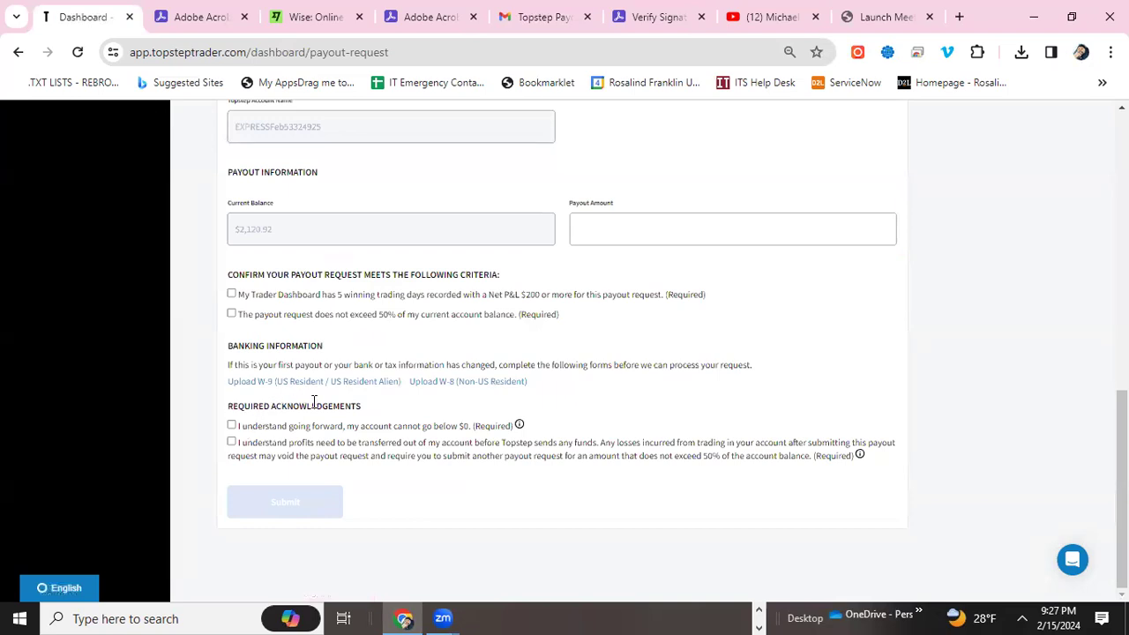
scroll(350, 399, "up", 1)
left_click(608, 316)
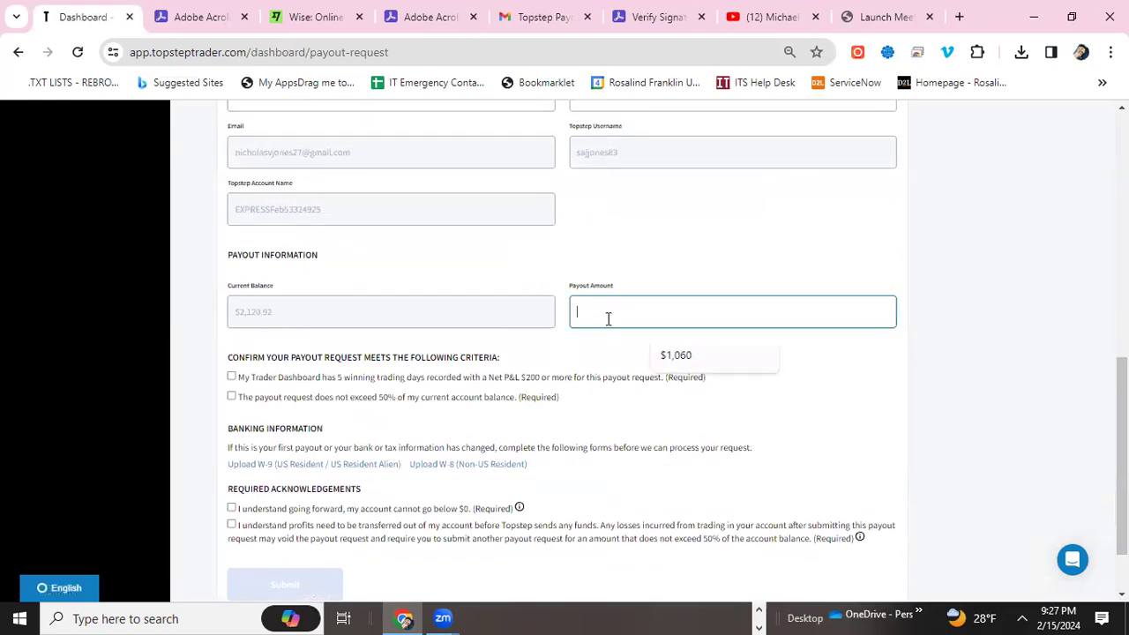
scroll(644, 304, "up", 3)
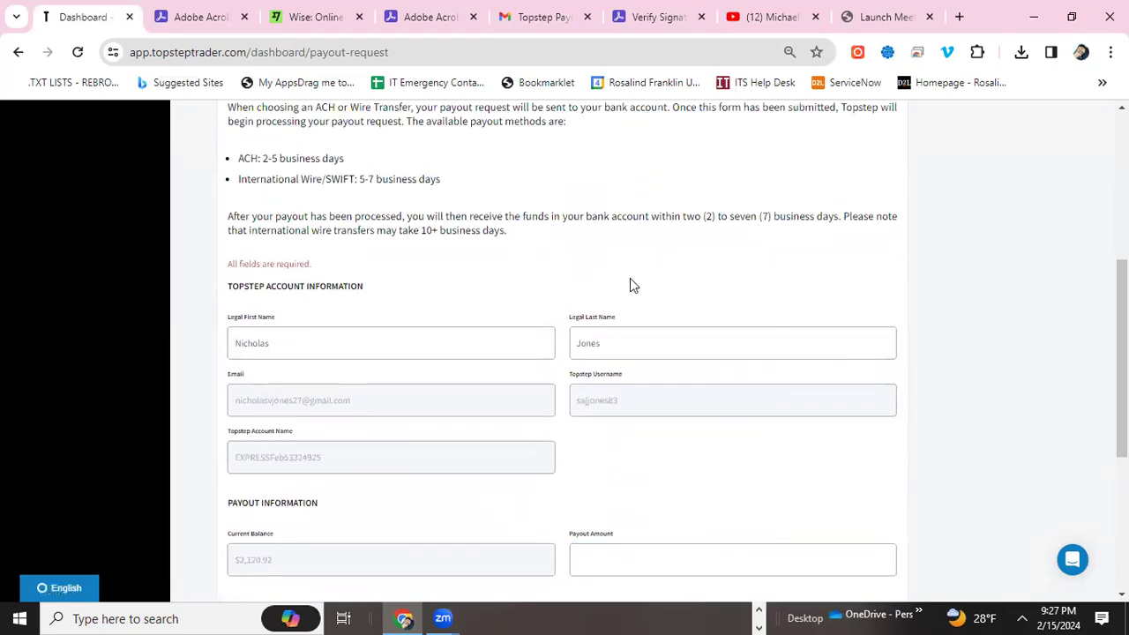
scroll(630, 283, "up", 4)
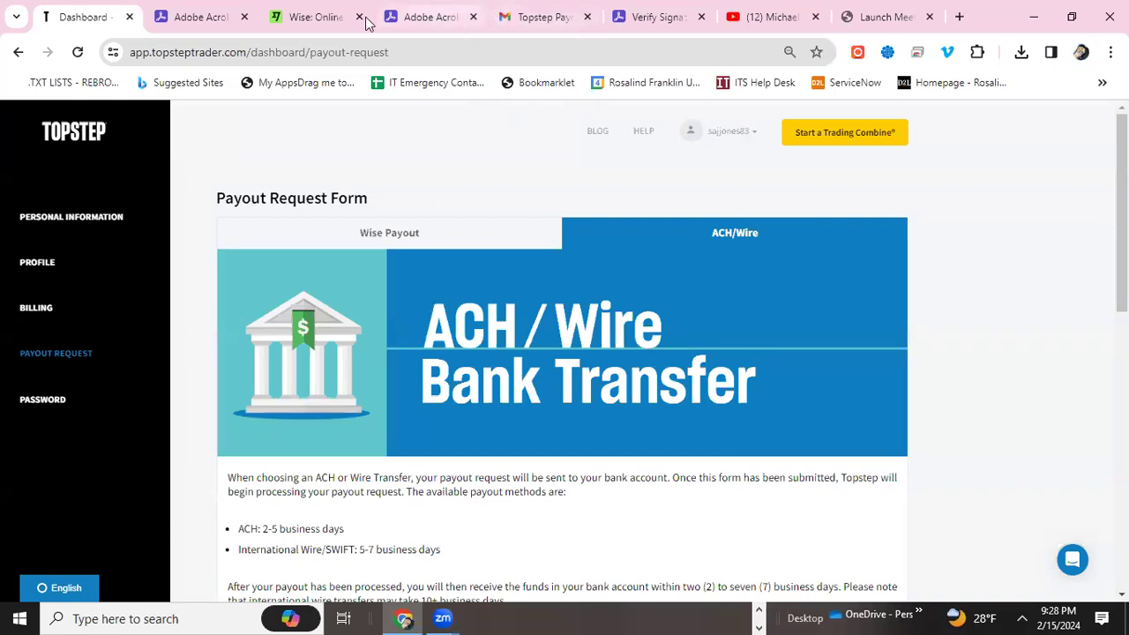
Switch to Gmail and reread the Topstep payout confirmation email for the requested amount and processing timeline.
left_click(533, 17)
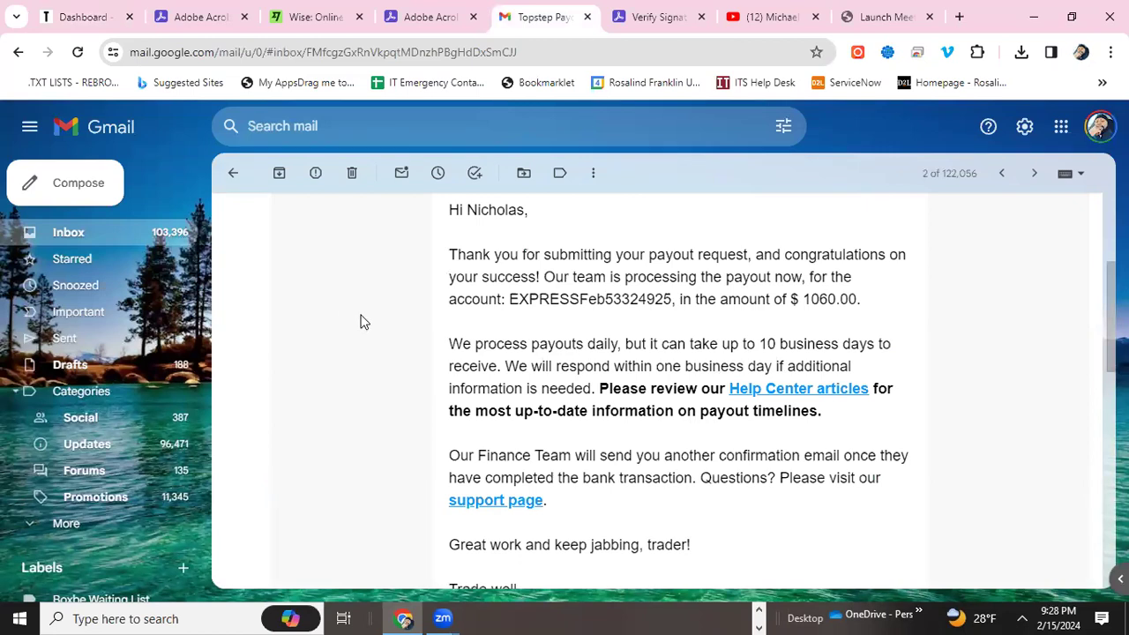
scroll(360, 322, "up", 1)
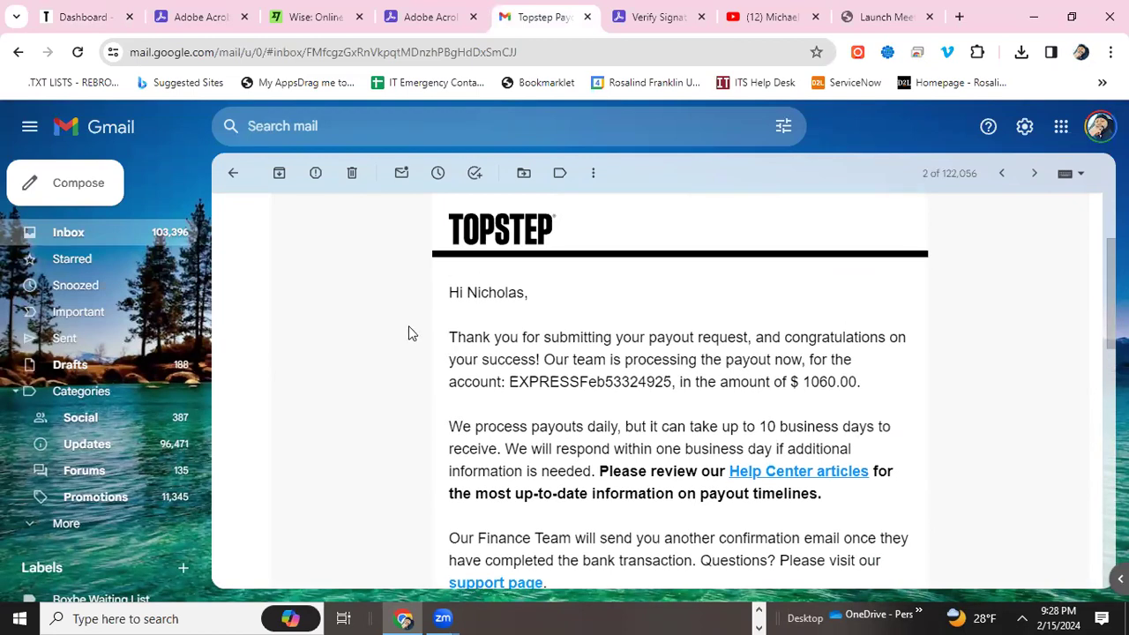
scroll(442, 375, "down", 1)
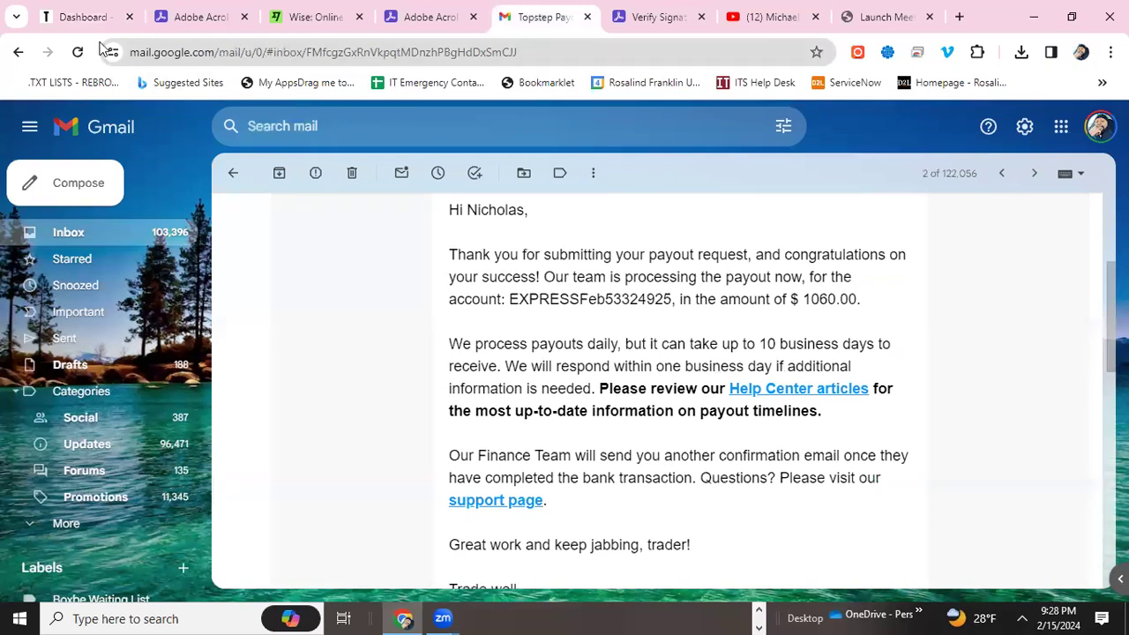
Switch back to Topstep and go from the payout request form to the main trading dashboard.
left_click(92, 17)
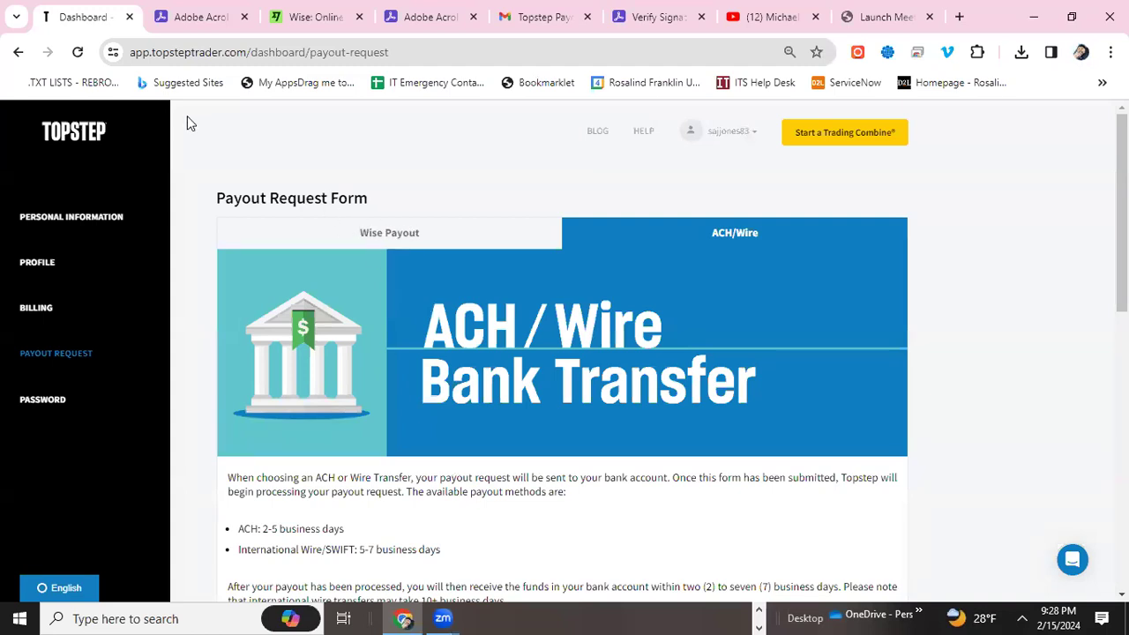
left_click(29, 146)
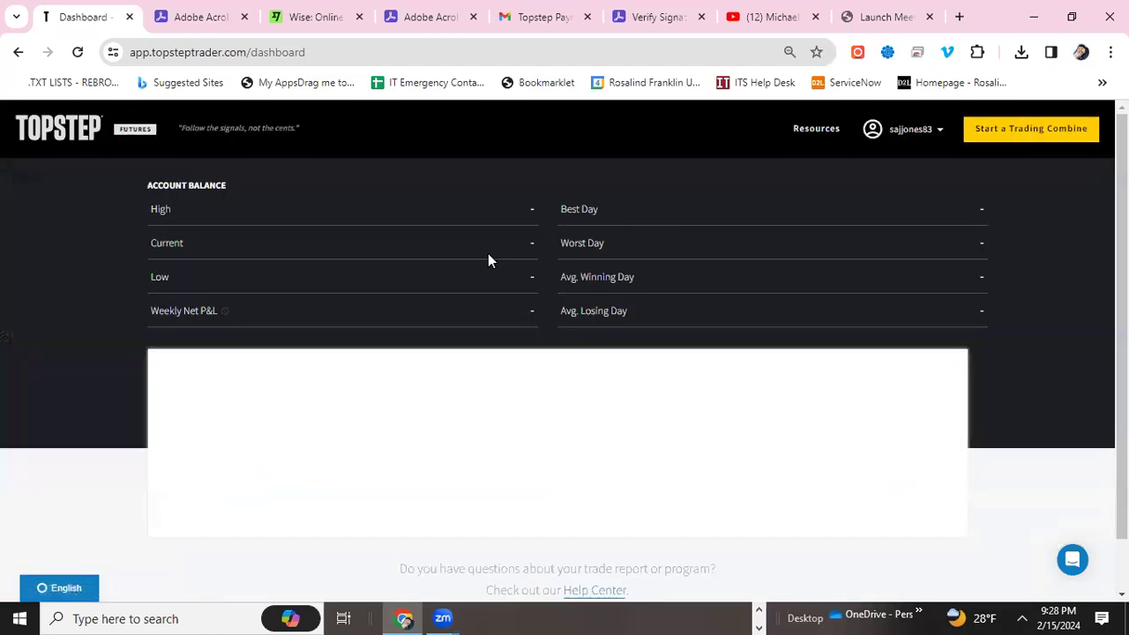